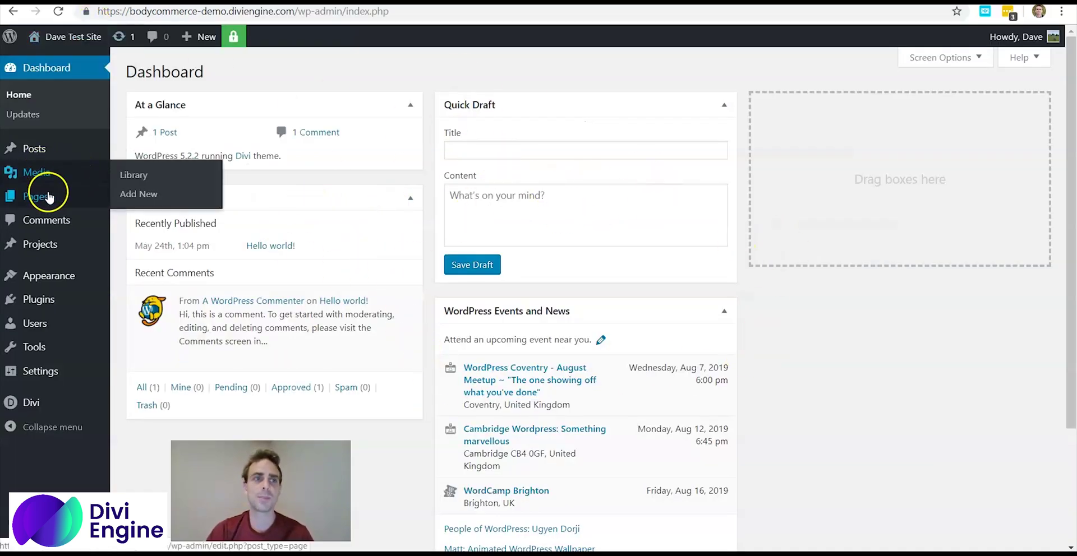
# Check that the Pages list is empty, then go to the Installed Plugins list.
pyautogui.click(50, 197)
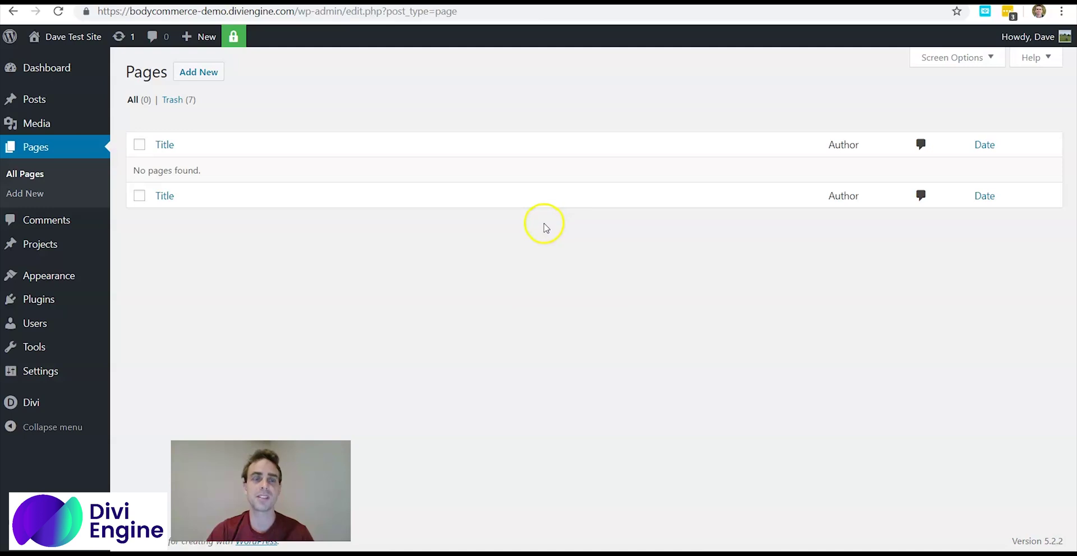
pyautogui.moveTo(73, 36)
pyautogui.click(58, 61)
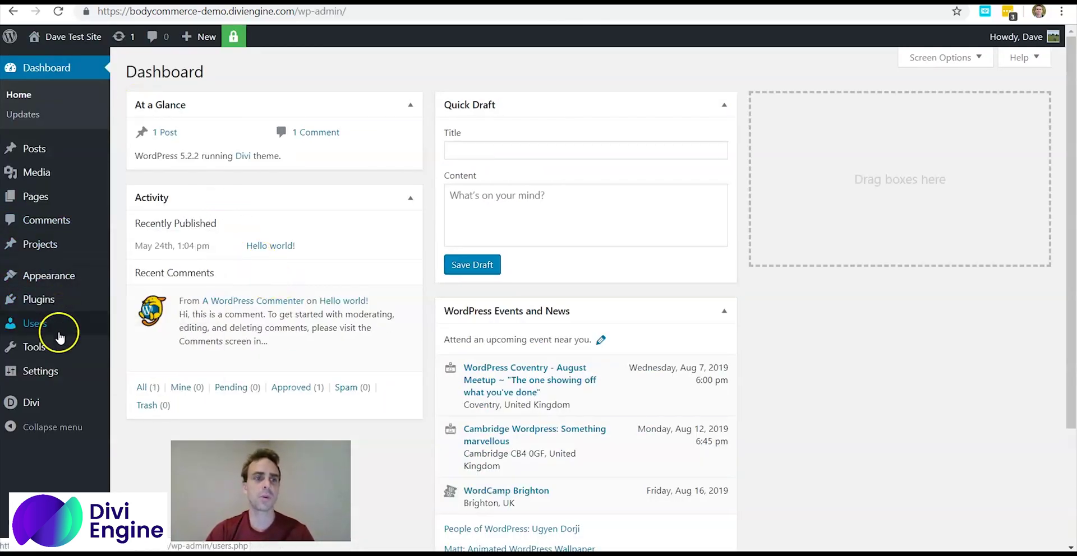
pyautogui.click(55, 299)
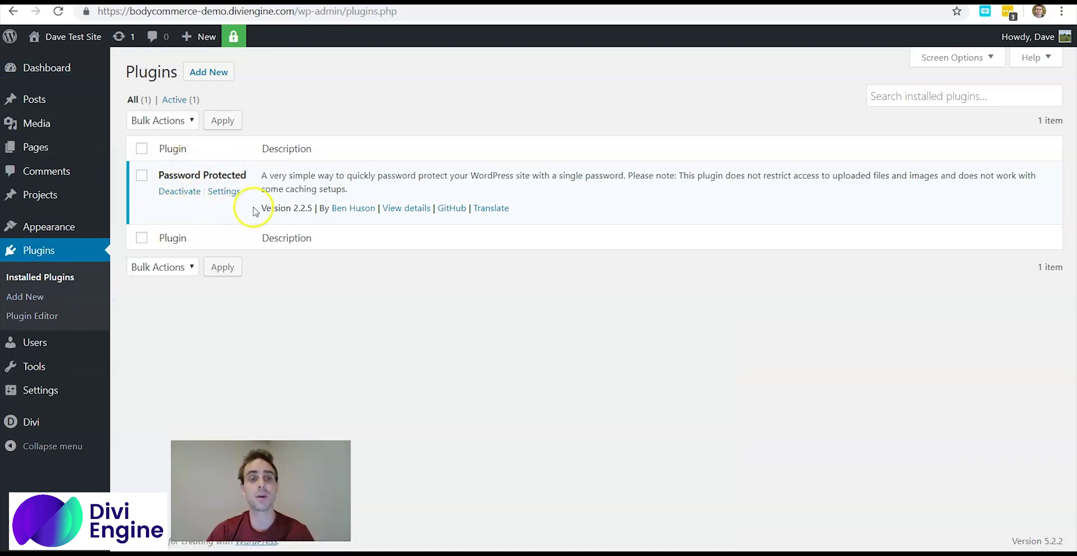
# Install and activate WooCommerce from a 'woocommerce' plugin search, then reach the Upload Plugin form.
pyautogui.click(220, 77)
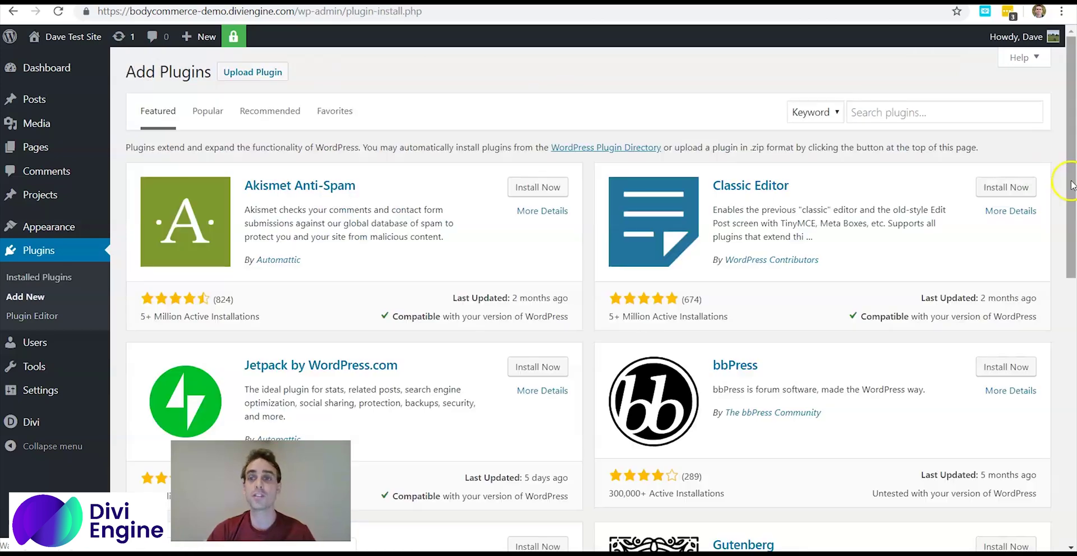
pyautogui.click(922, 119)
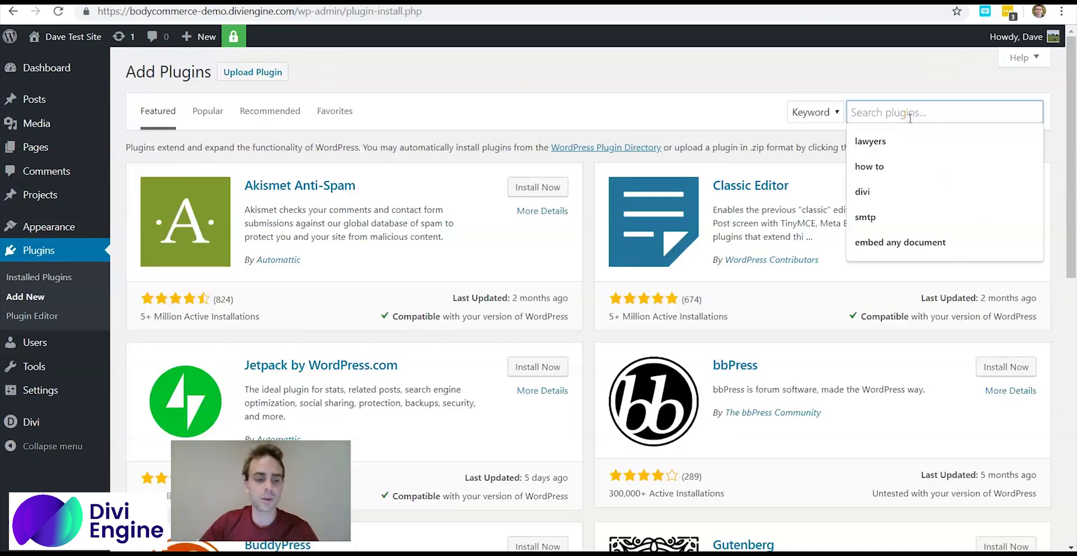
pyautogui.write('wooco')
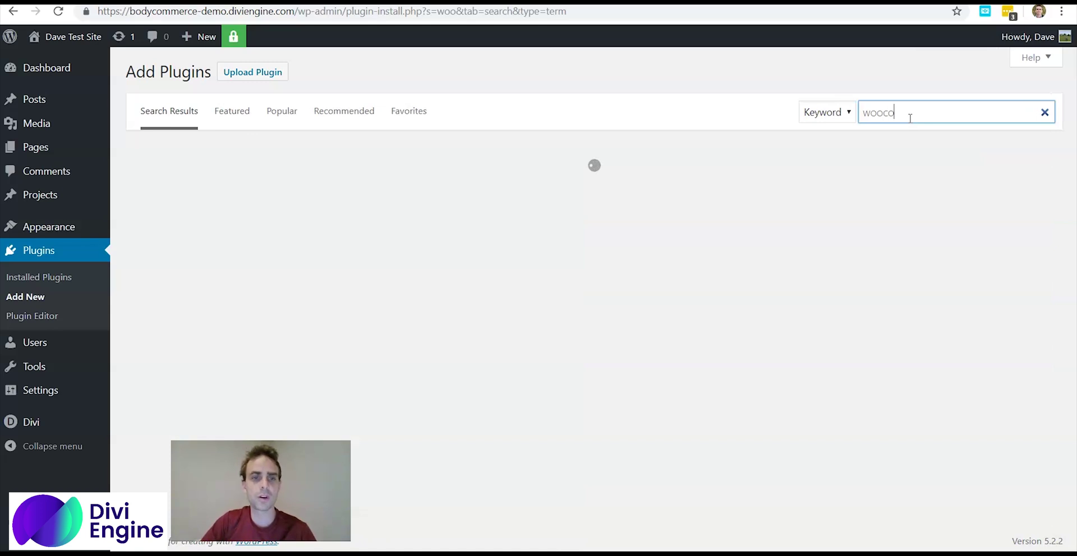
pyautogui.write('mmerce')
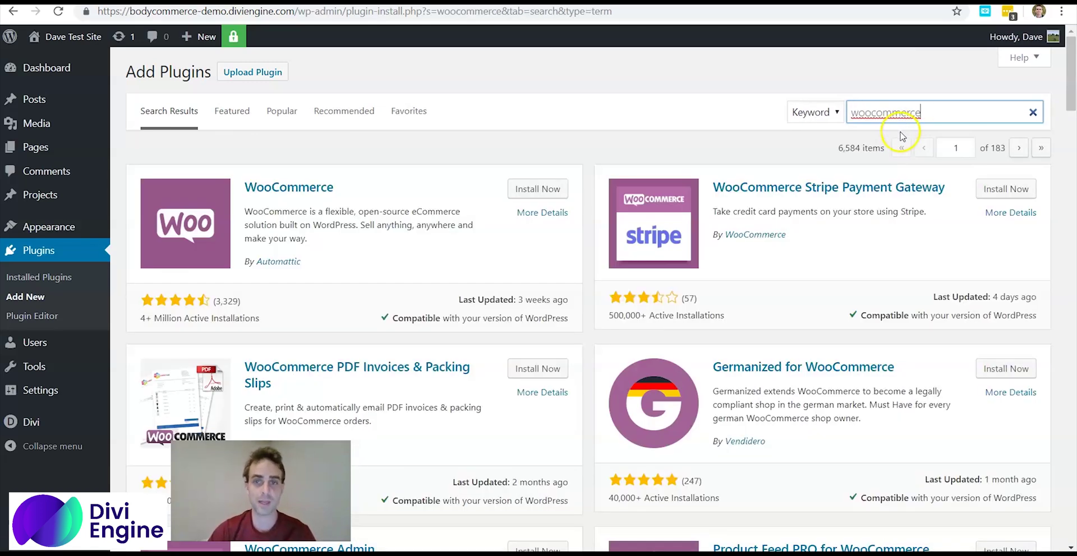
pyautogui.click(515, 188)
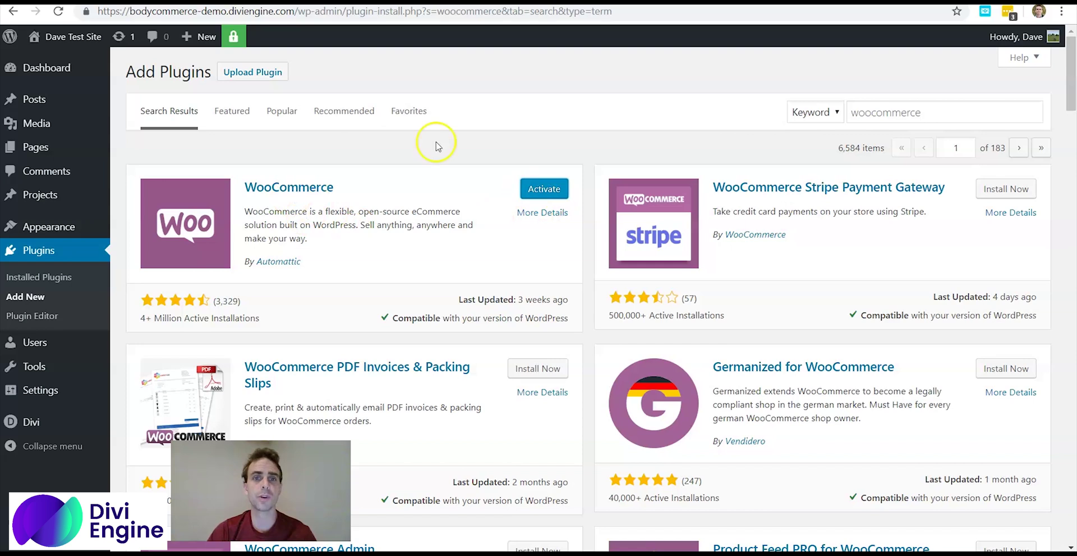
pyautogui.click(549, 190)
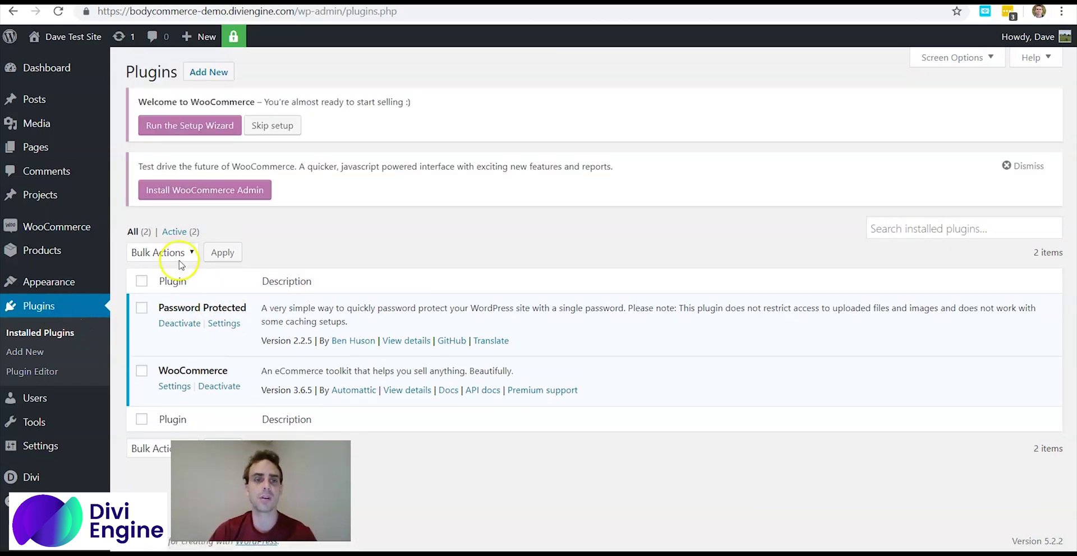
pyautogui.click(208, 73)
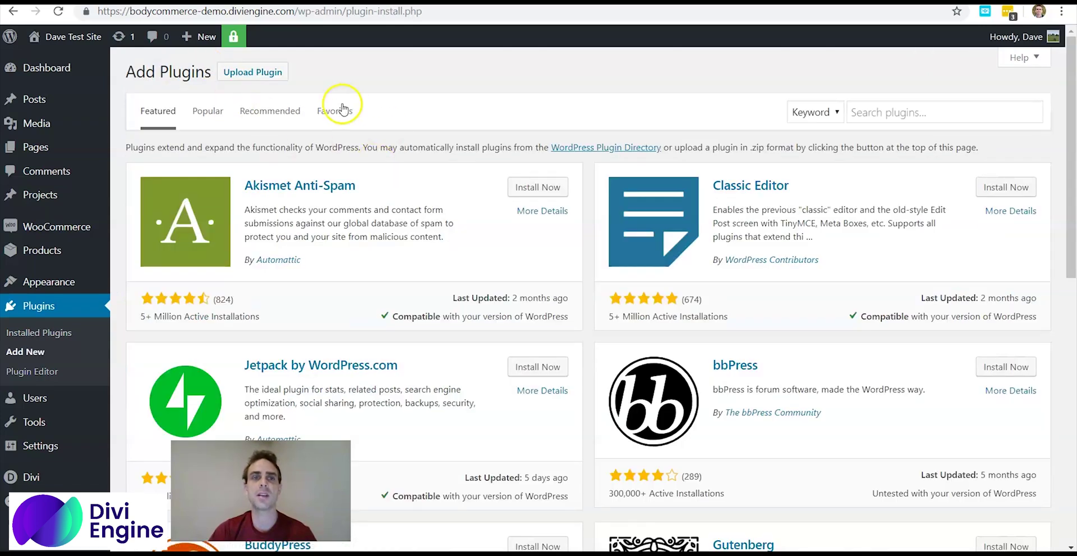
pyautogui.click(266, 66)
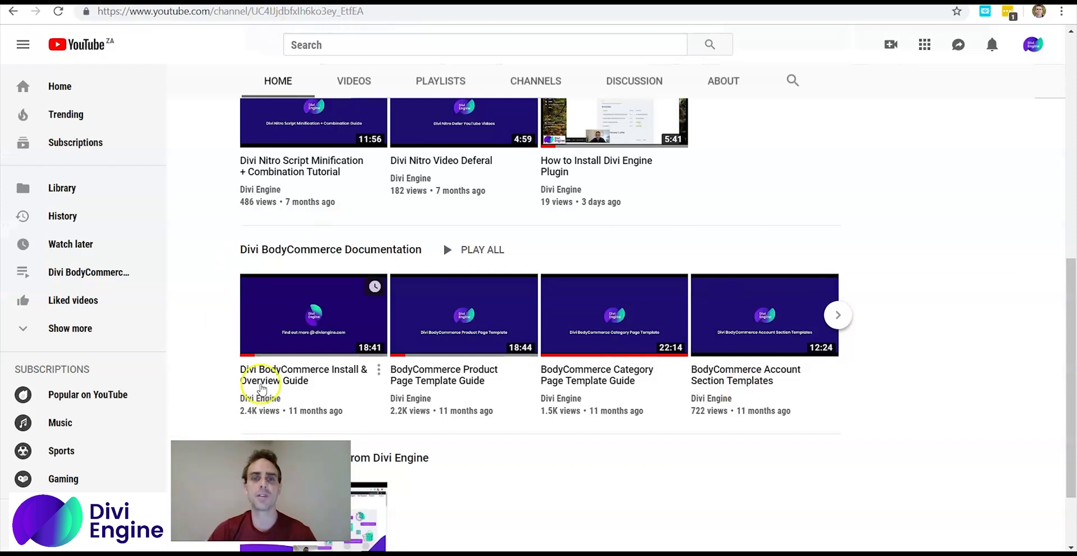
# Scroll the Divi Engine channel page and advance the BodyCommerce Documentation playlist by two pages.
pyautogui.scroll(5, 634, 292)
pyautogui.scroll(4, 633, 292)
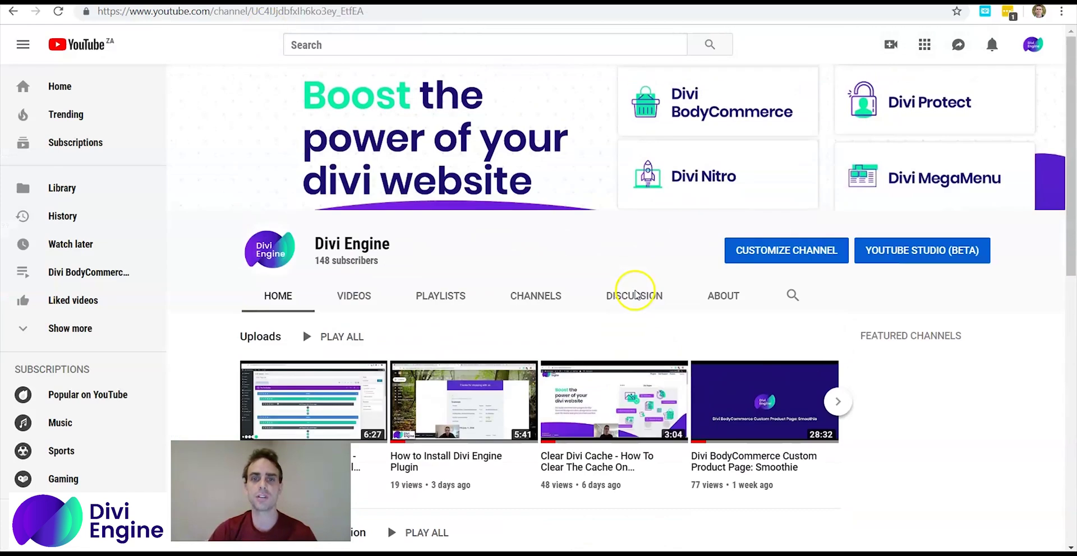
pyautogui.scroll(-1, 633, 292)
pyautogui.scroll(-4, 617, 353)
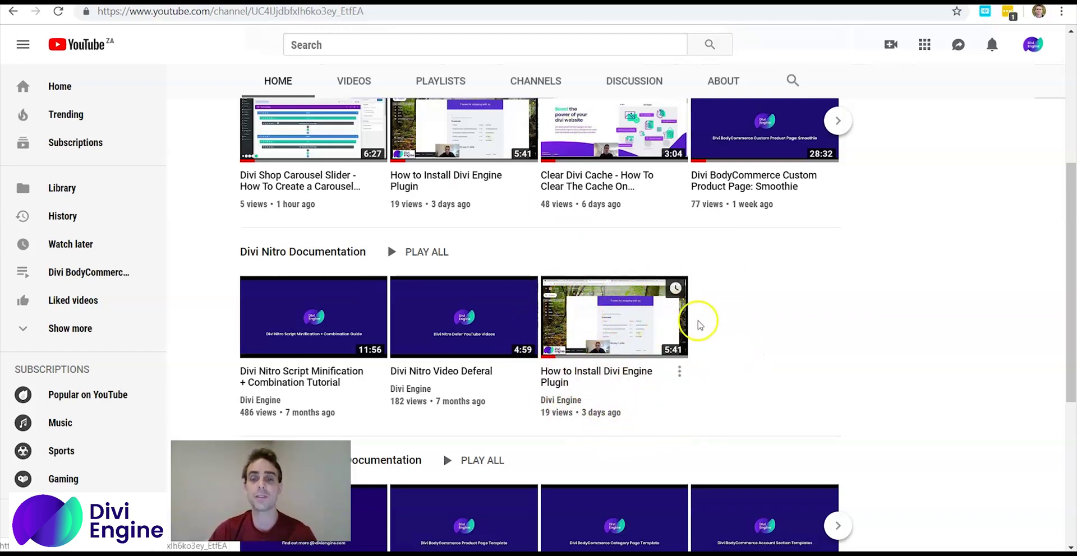
pyautogui.scroll(-4, 729, 359)
pyautogui.click(837, 315)
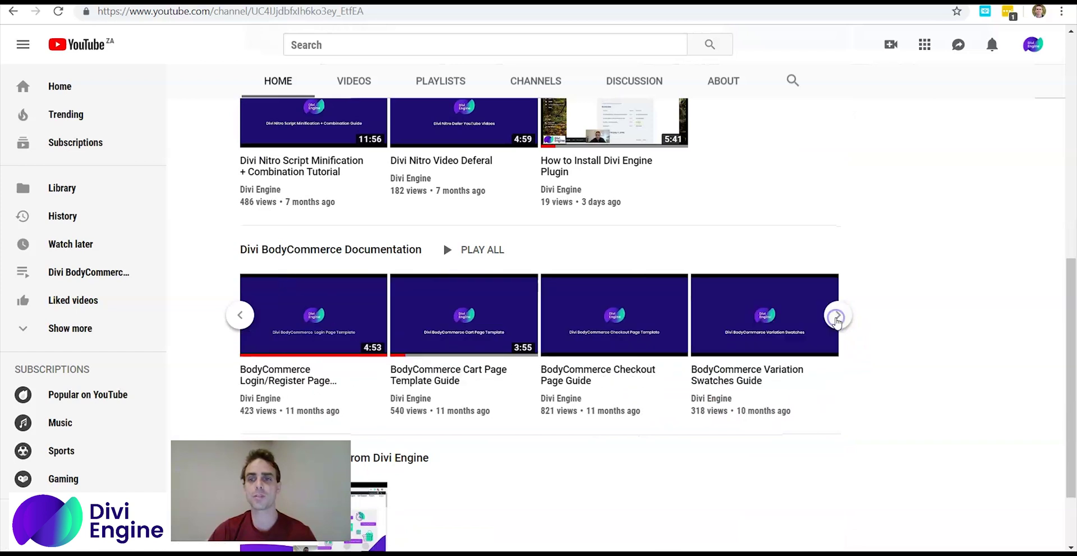
pyautogui.click(837, 315)
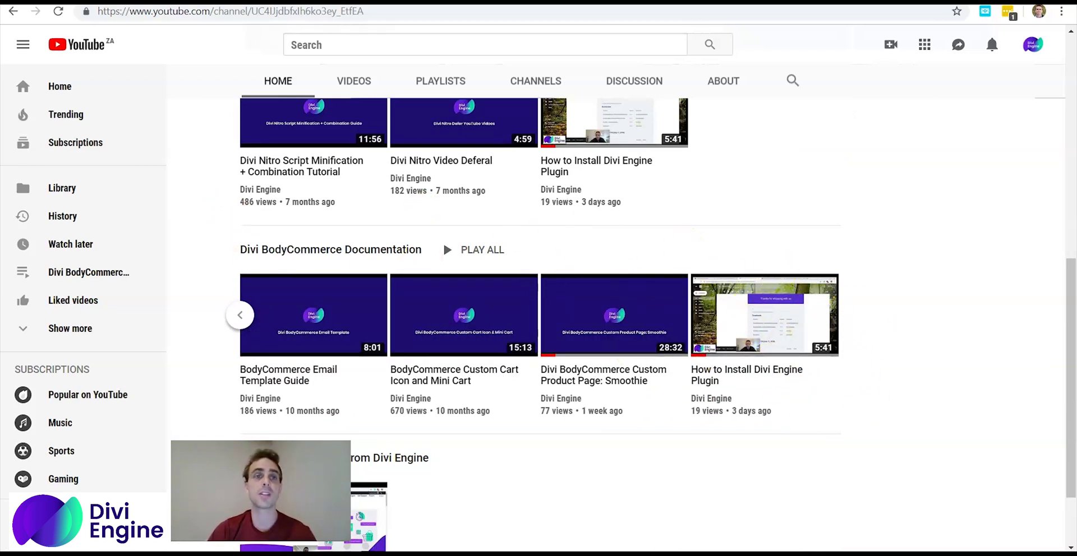
pyautogui.scroll(6, 262, 92)
pyautogui.scroll(3, 262, 91)
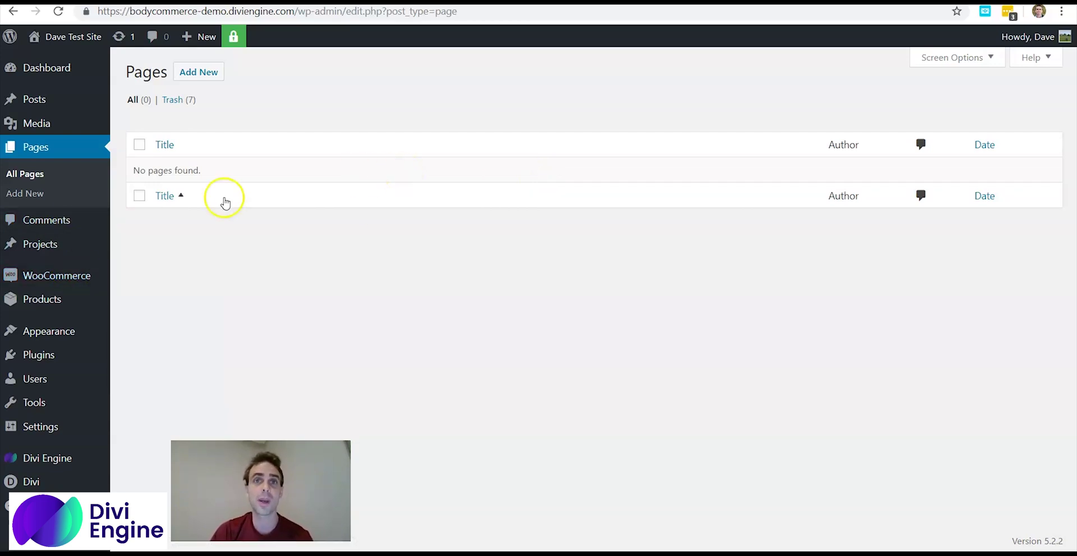
# Run 'Create default WooCommerce pages' from WooCommerce Status > Tools.
pyautogui.click(69, 276)
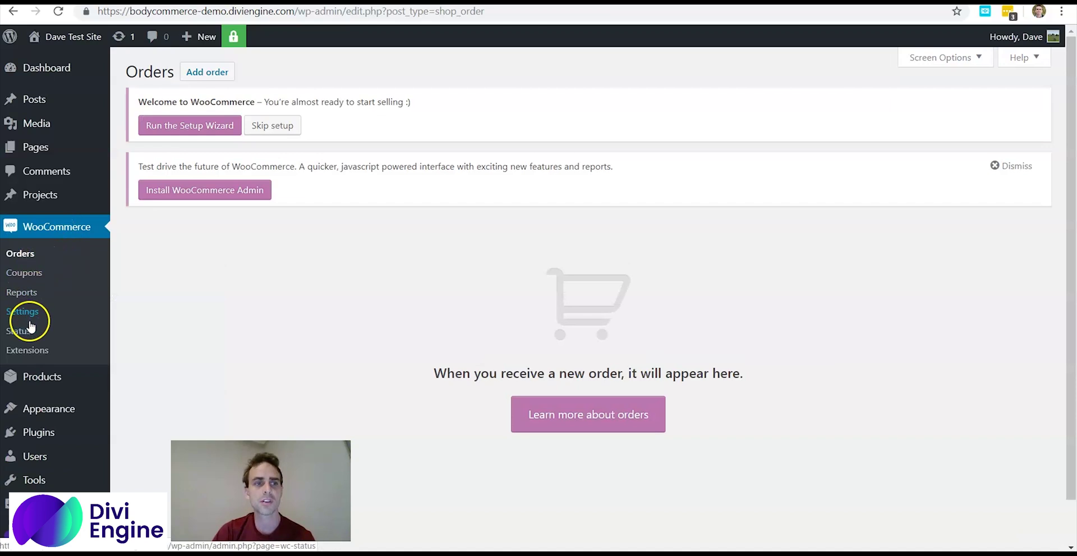
pyautogui.click(30, 339)
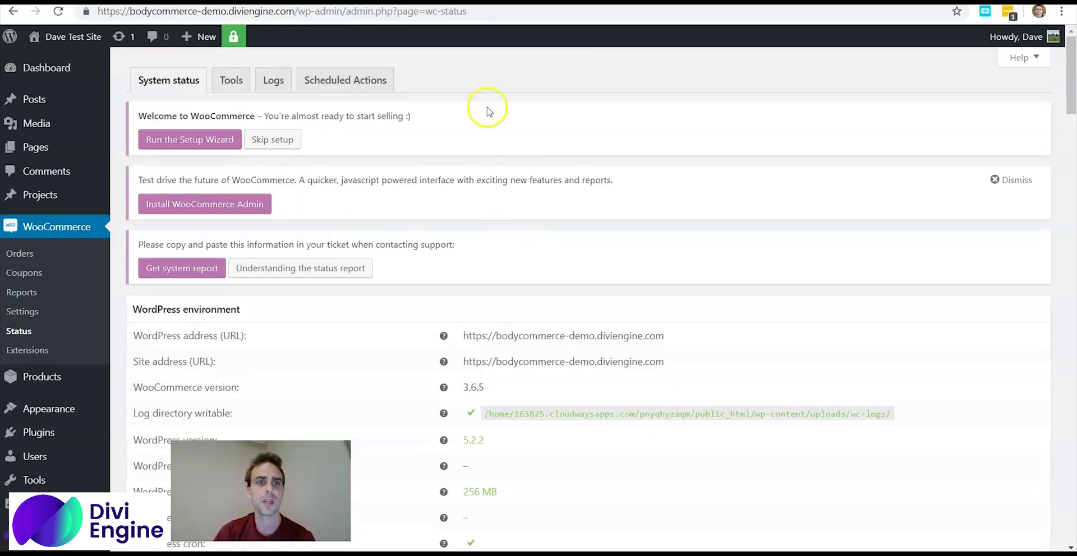
pyautogui.click(240, 87)
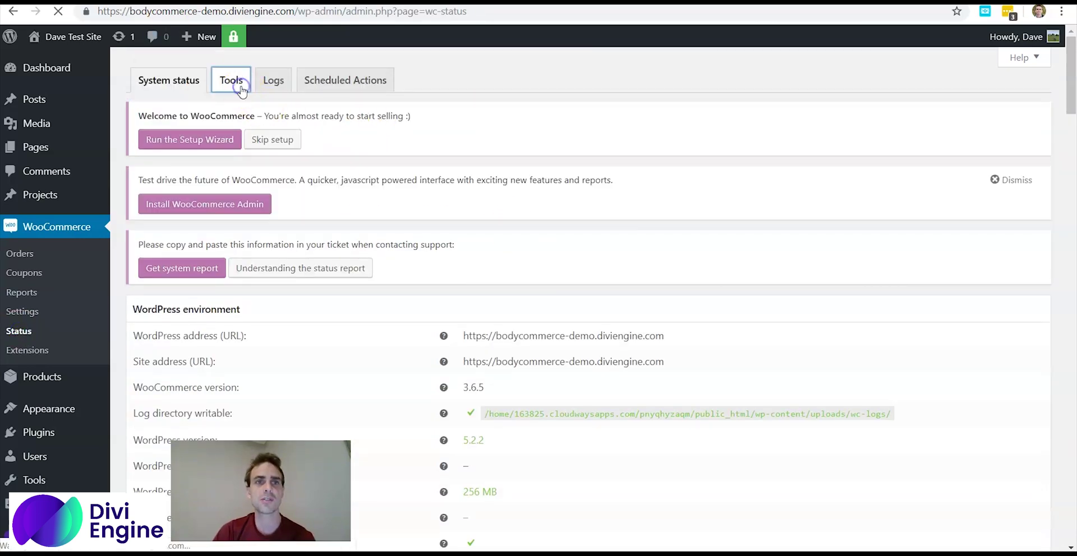
pyautogui.scroll(-2, 834, 284)
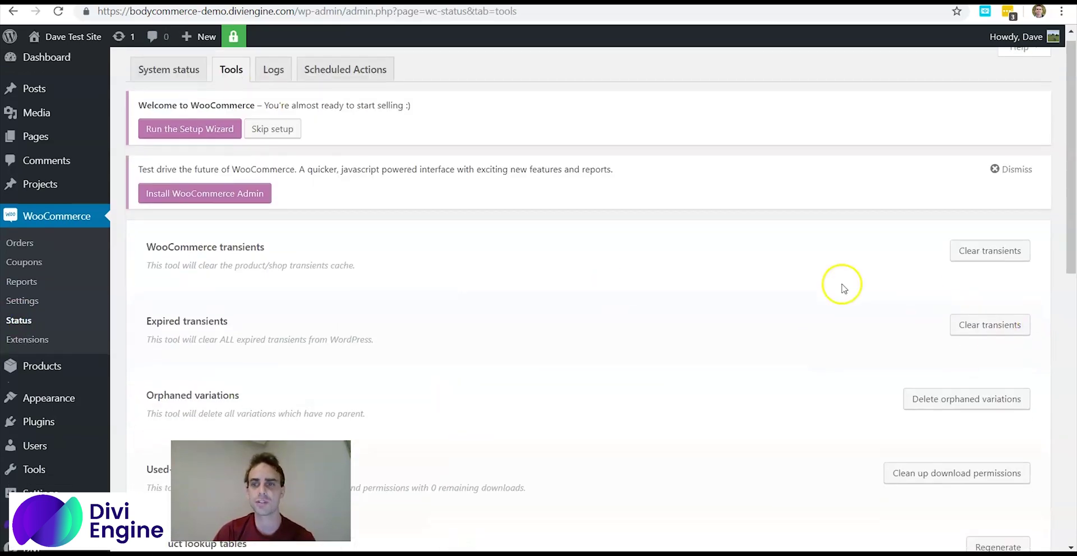
pyautogui.scroll(-8, 841, 290)
pyautogui.scroll(-2, 840, 290)
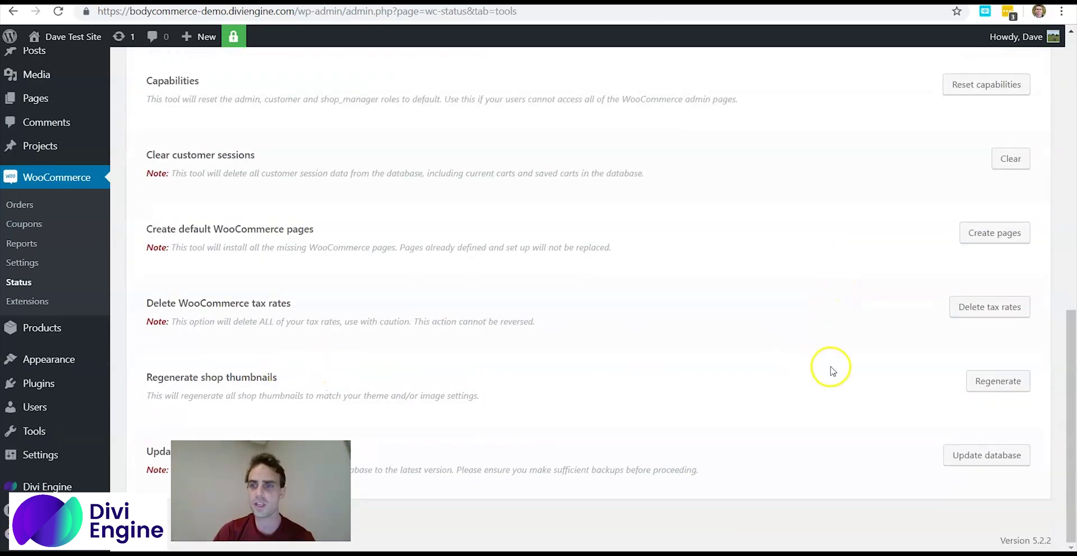
pyautogui.scroll(3, 982, 415)
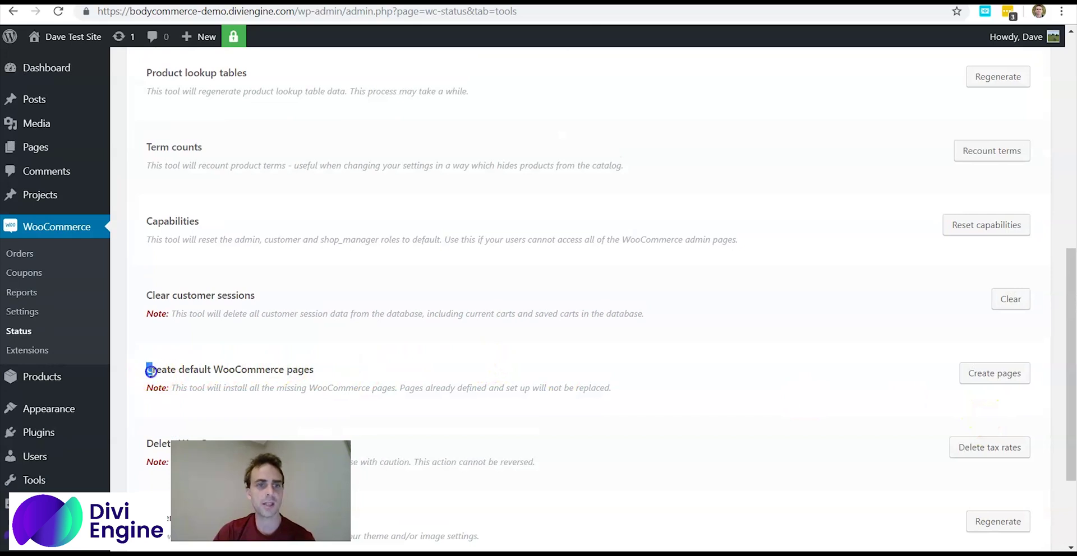
pyautogui.moveTo(150, 370); pyautogui.dragTo(352, 373)
pyautogui.click(398, 335)
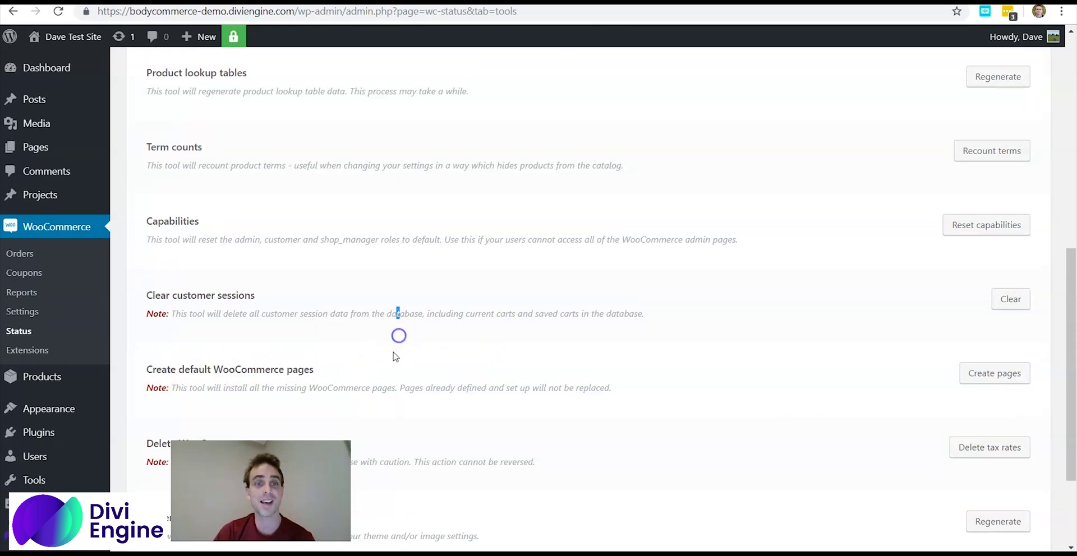
pyautogui.click(992, 375)
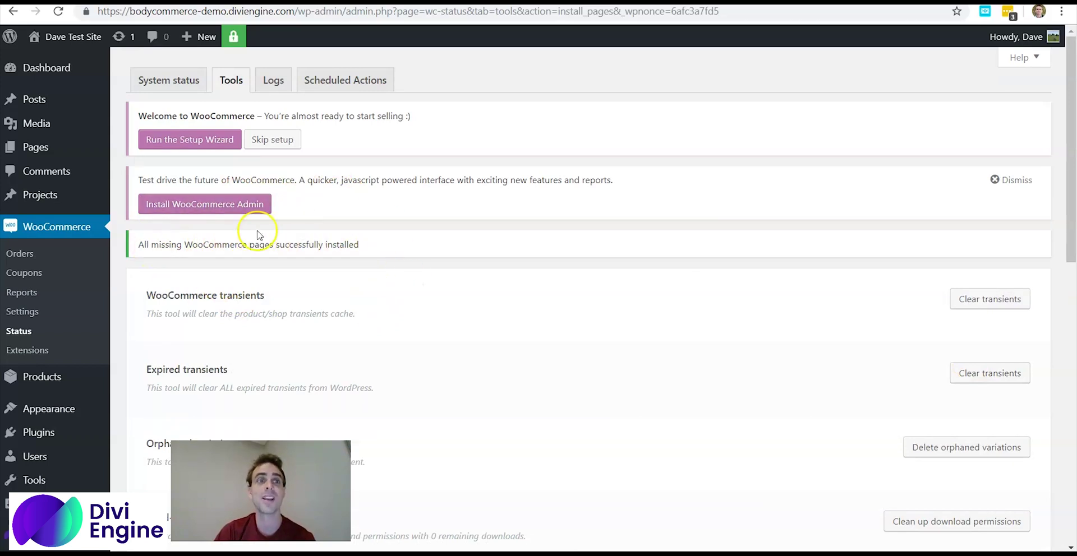
# View the new Cart page from the Pages list, then return to the list.
pyautogui.click(31, 149)
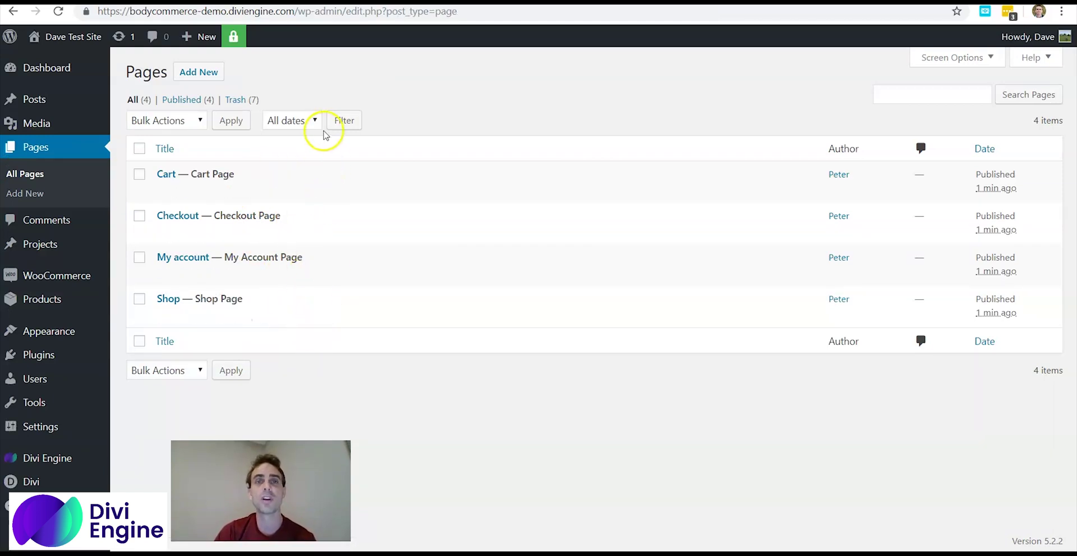
pyautogui.moveTo(252, 180)
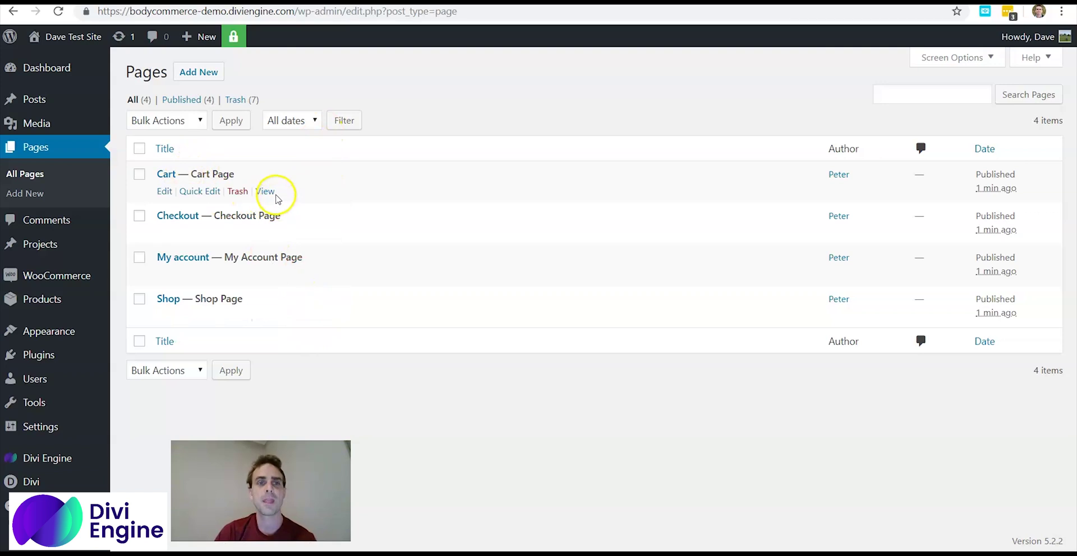
pyautogui.rightClick(275, 195)
pyautogui.click(298, 194)
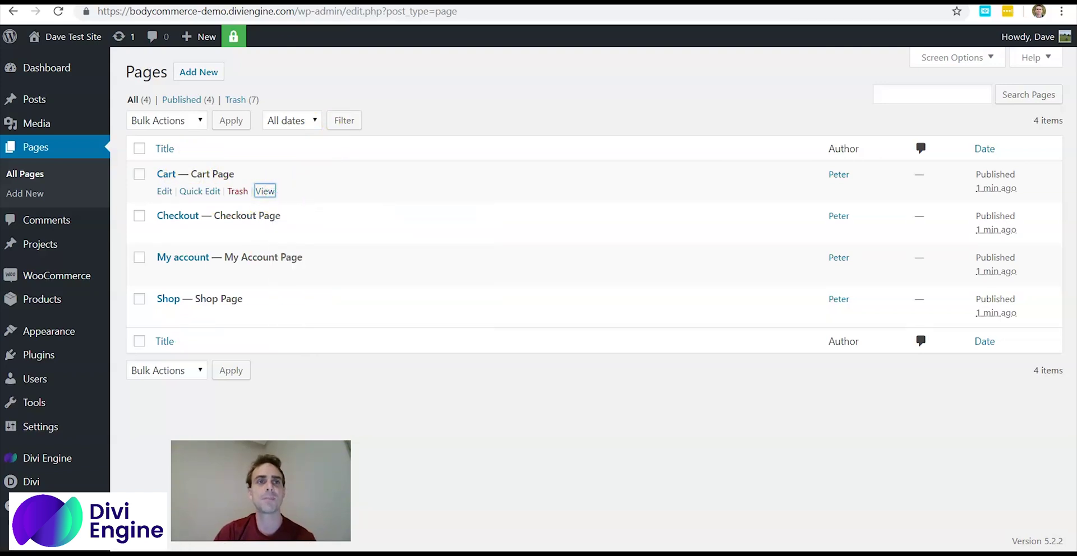
pyautogui.hotkey('ctrl', 'Tab')
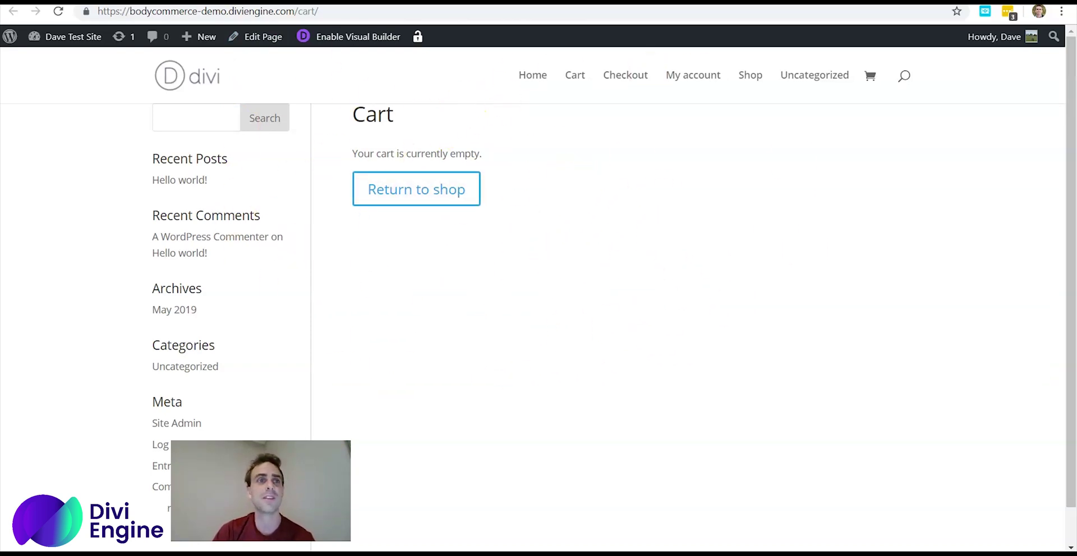
pyautogui.hotkey('alt', 'Left')
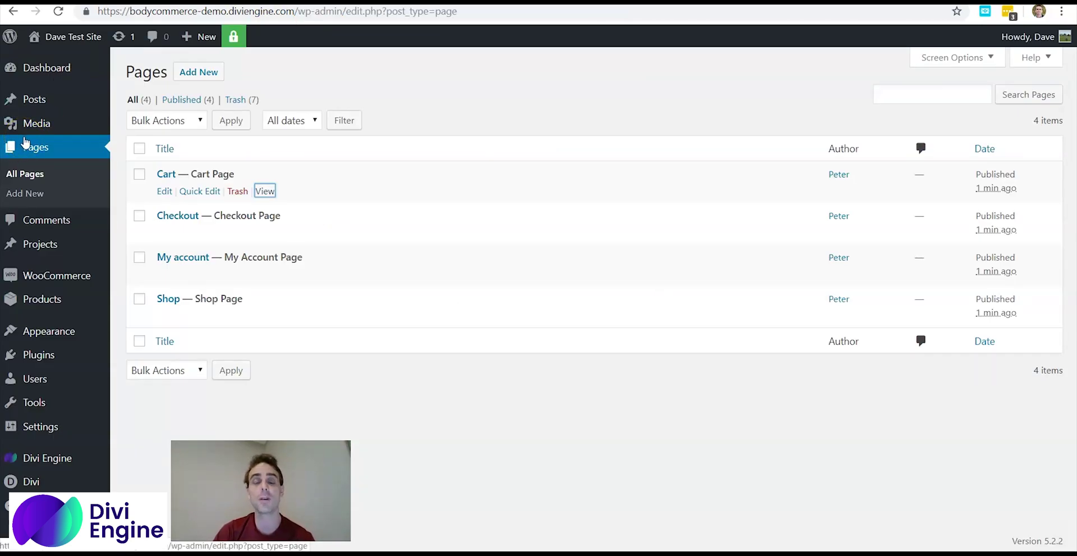
pyautogui.click(31, 145)
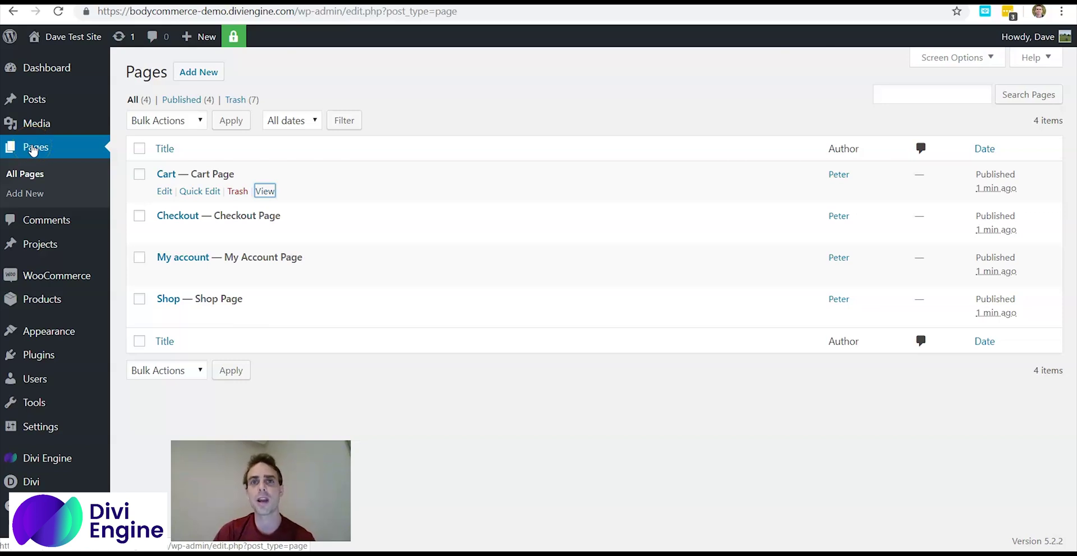
pyautogui.click(34, 148)
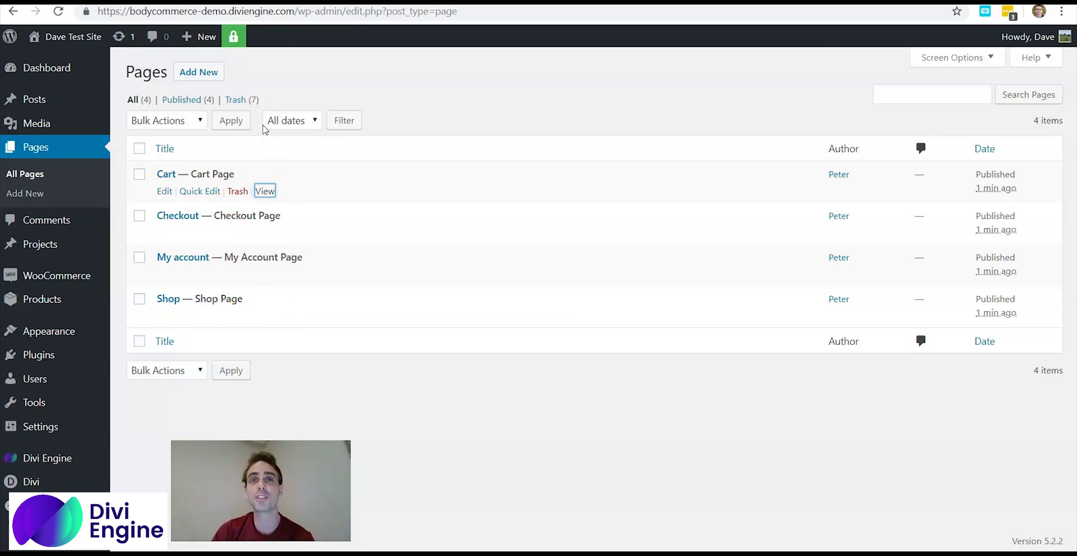
pyautogui.click(342, 285)
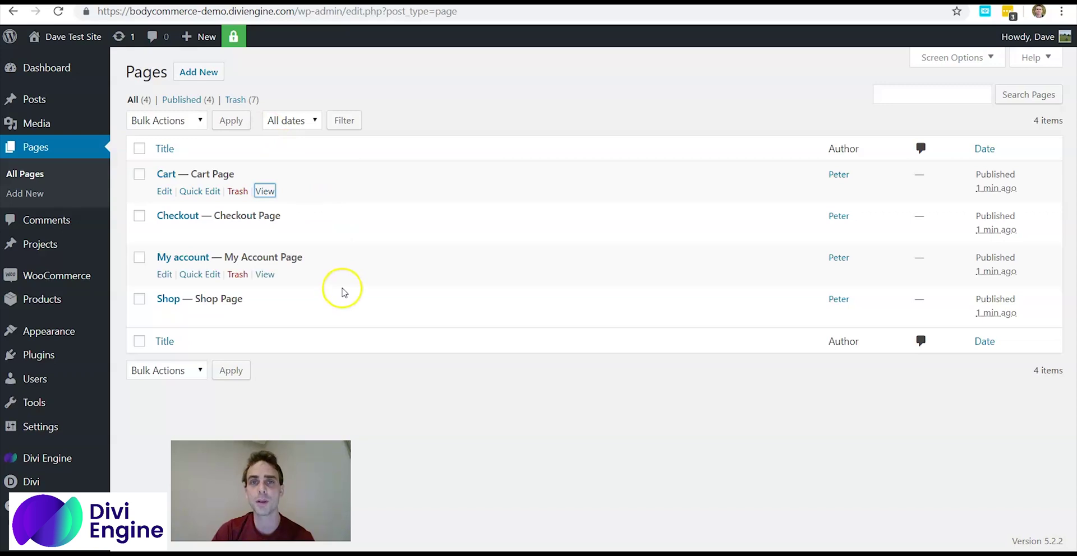